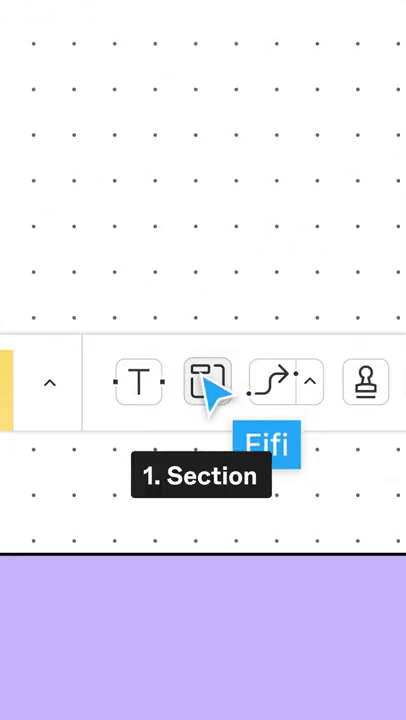
Draw a new section area on the board for Activity 1.
{"action": "left_click", "coordinate": [291, 587]}
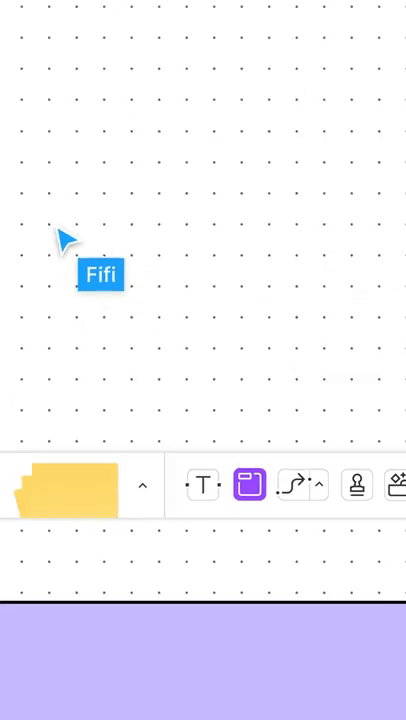
{"action": "left_click_drag", "start_coordinate": [22, 240], "coordinate": [355, 500]}
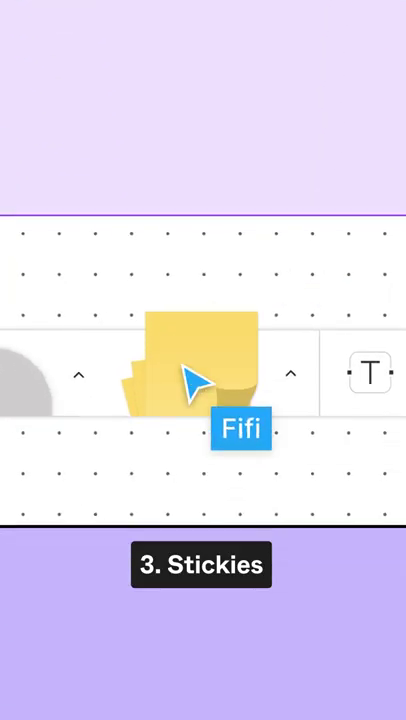
Place a new yellow sticky note below the other answers.
{"action": "left_click_drag", "start_coordinate": [196, 383], "coordinate": [240, 340]}
{"action": "type", "text": "The"}
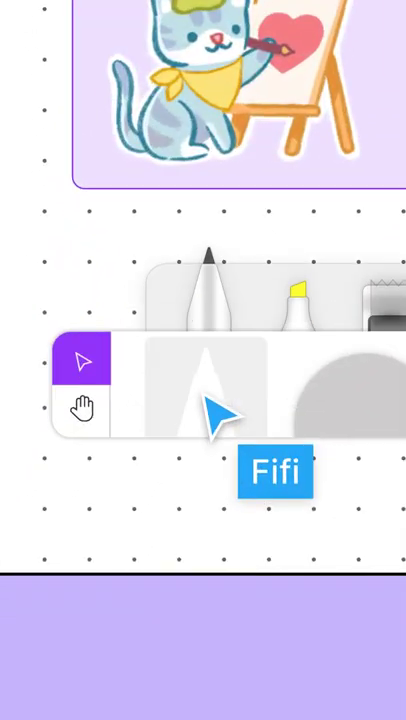
Draw a freehand marker star over the pink sticky note.
{"action": "left_click", "coordinate": [210, 400]}
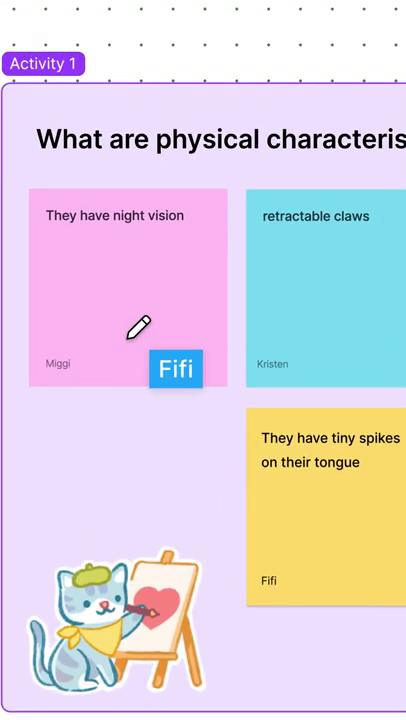
{"action": "left_click_drag", "start_coordinate": [138, 328], "coordinate": [157, 335]}
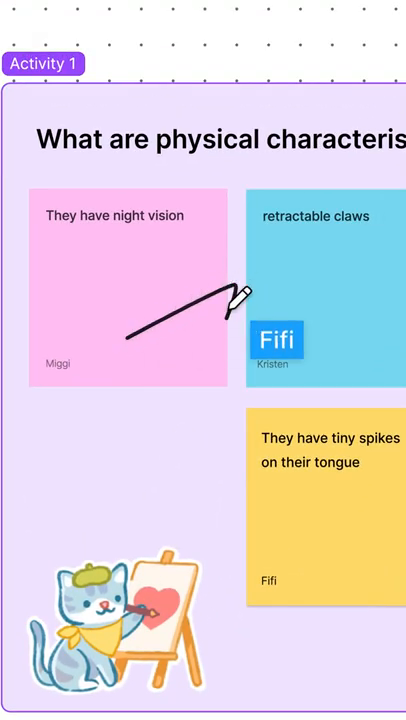